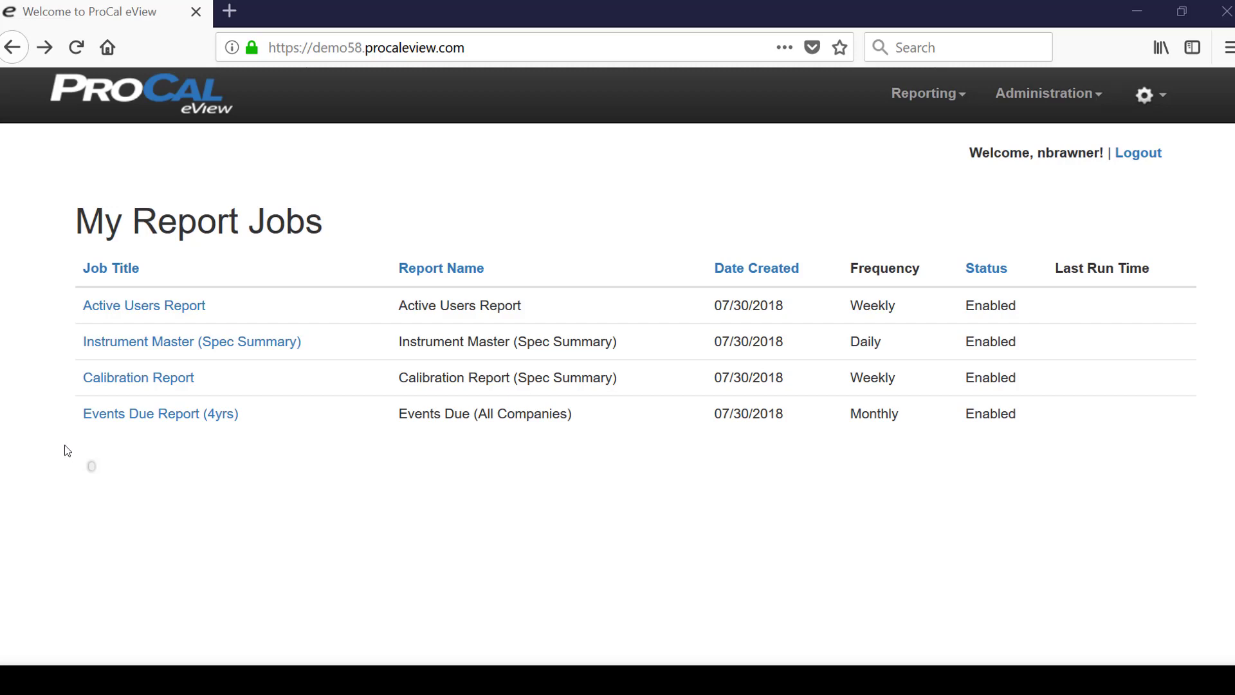
- Open the Events Due Report (4yrs) job and scroll through its details
left_click(133, 415)
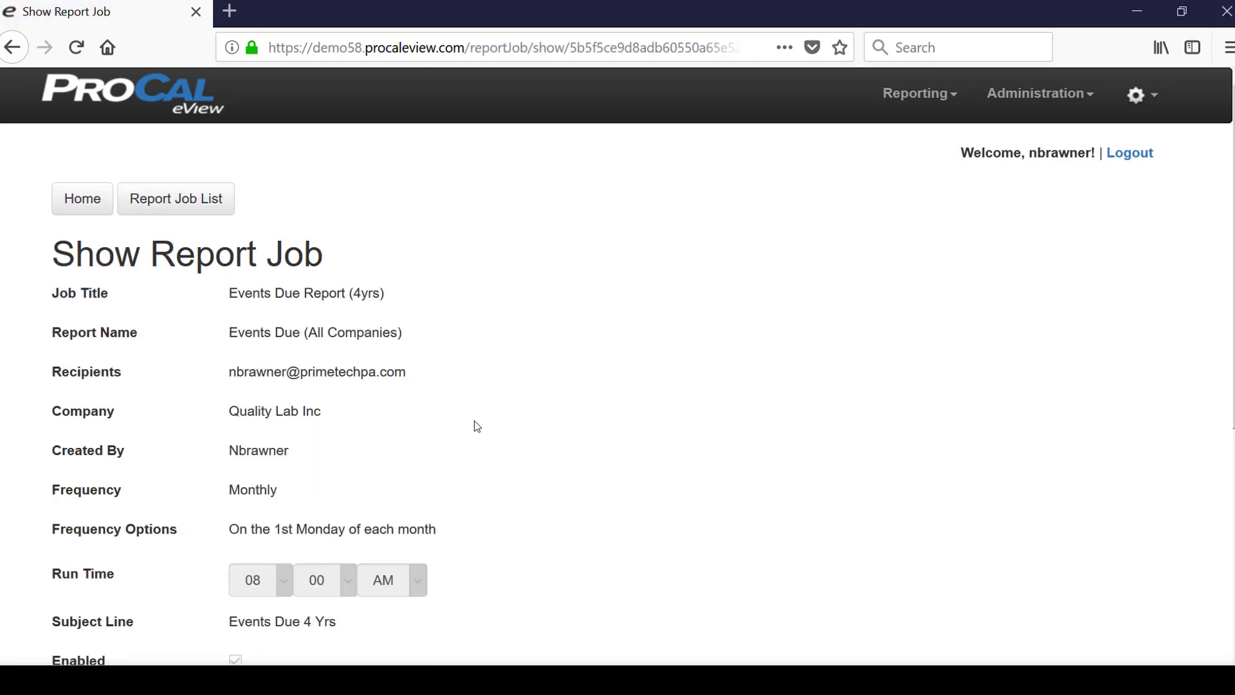
scroll(525, 426, "down", 5)
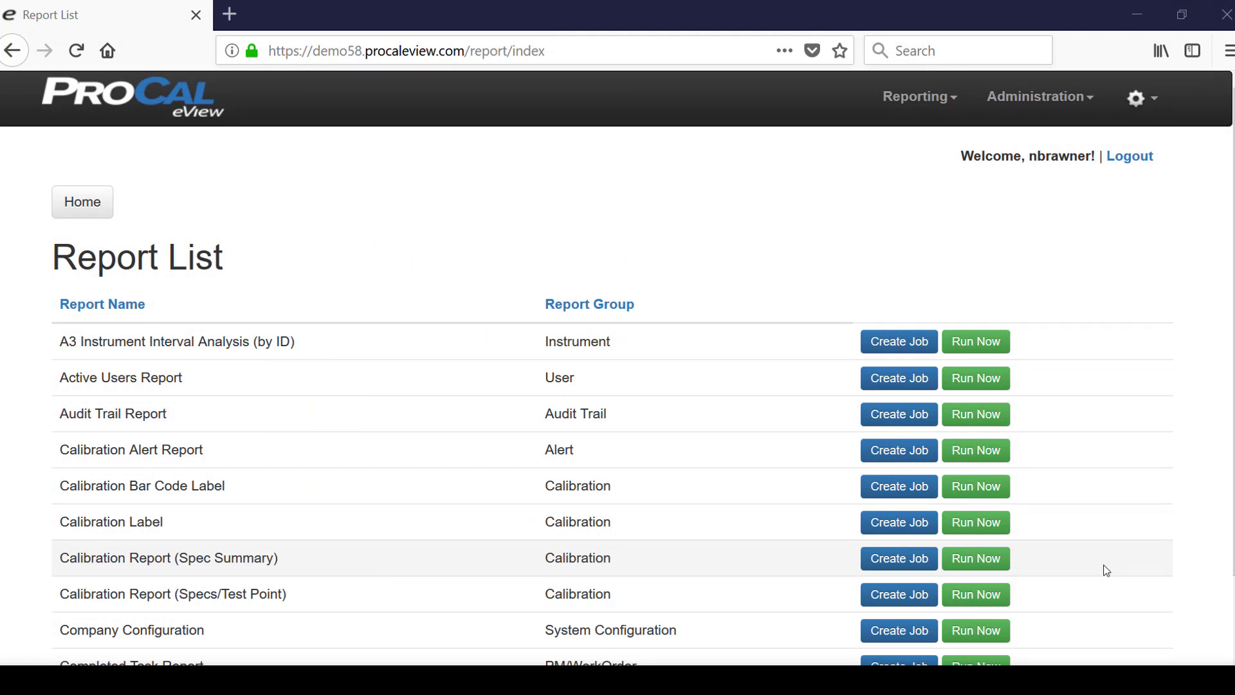
- On page 4 of the Report List, set up Run Now for Loop Master (Spec Summary) with company Quality Lab Inc
scroll(1106, 571, "down", 2)
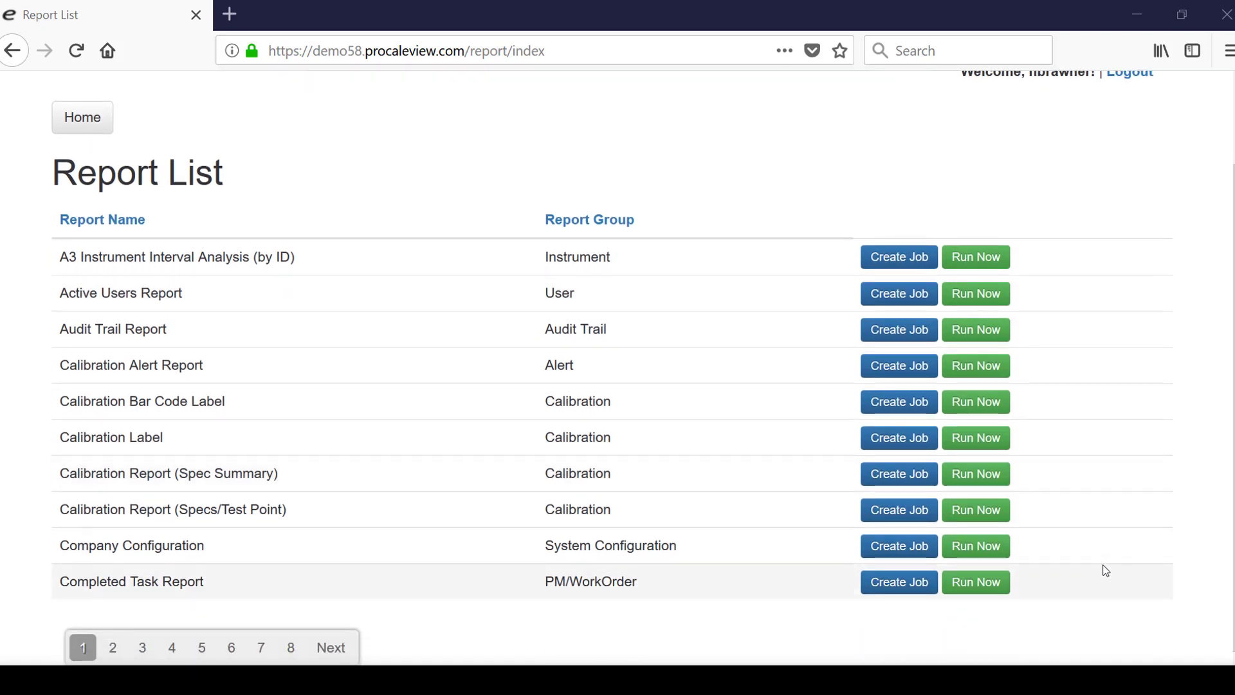
left_click(169, 651)
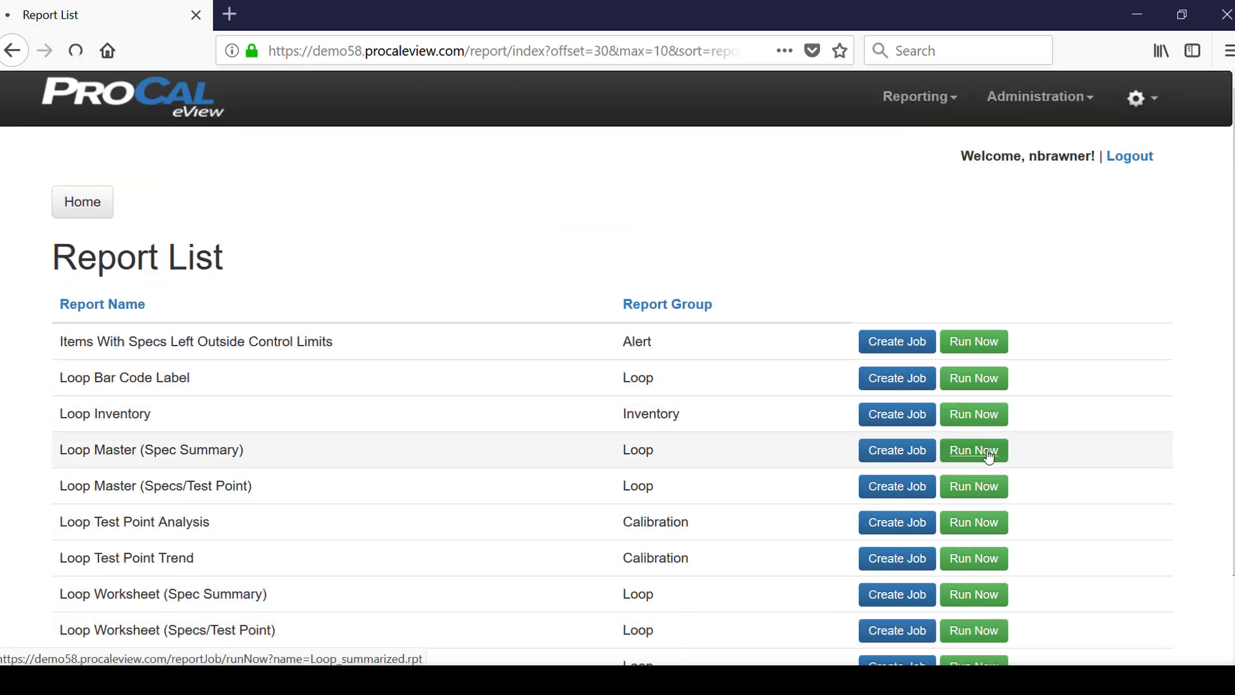
left_click(958, 453)
left_click(354, 353)
left_click(316, 403)
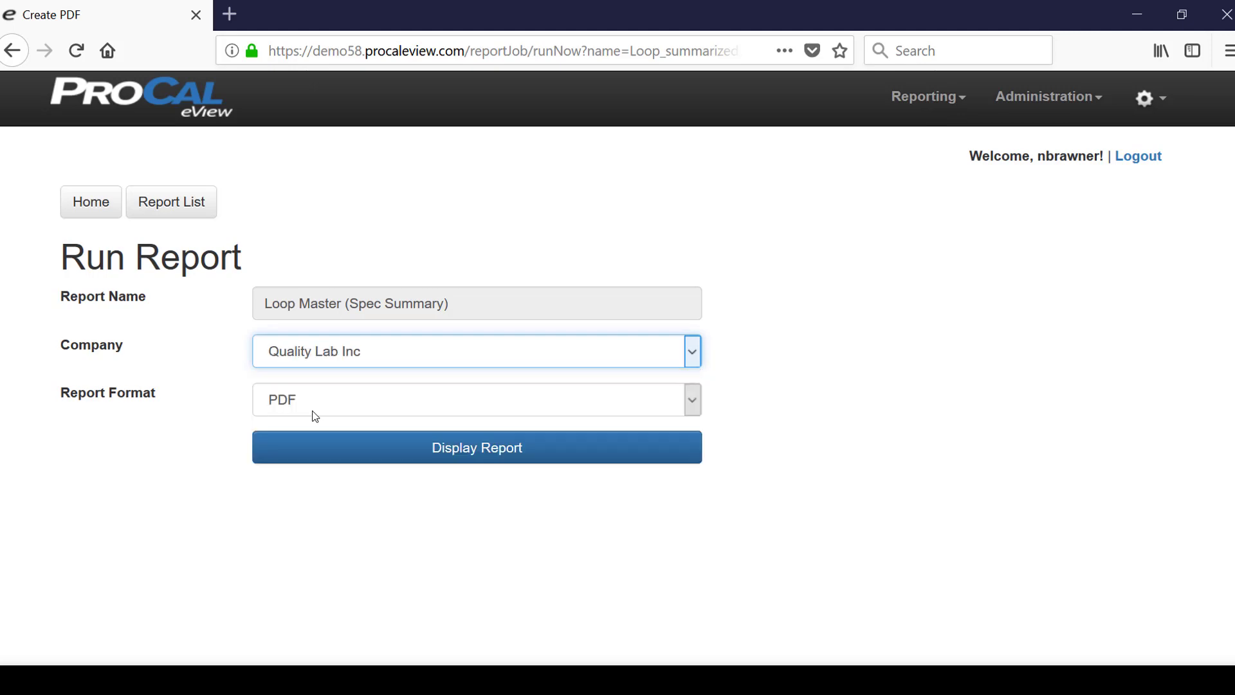
- Display the Loop Master Report as a PDF and scroll through its pages
left_click(391, 450)
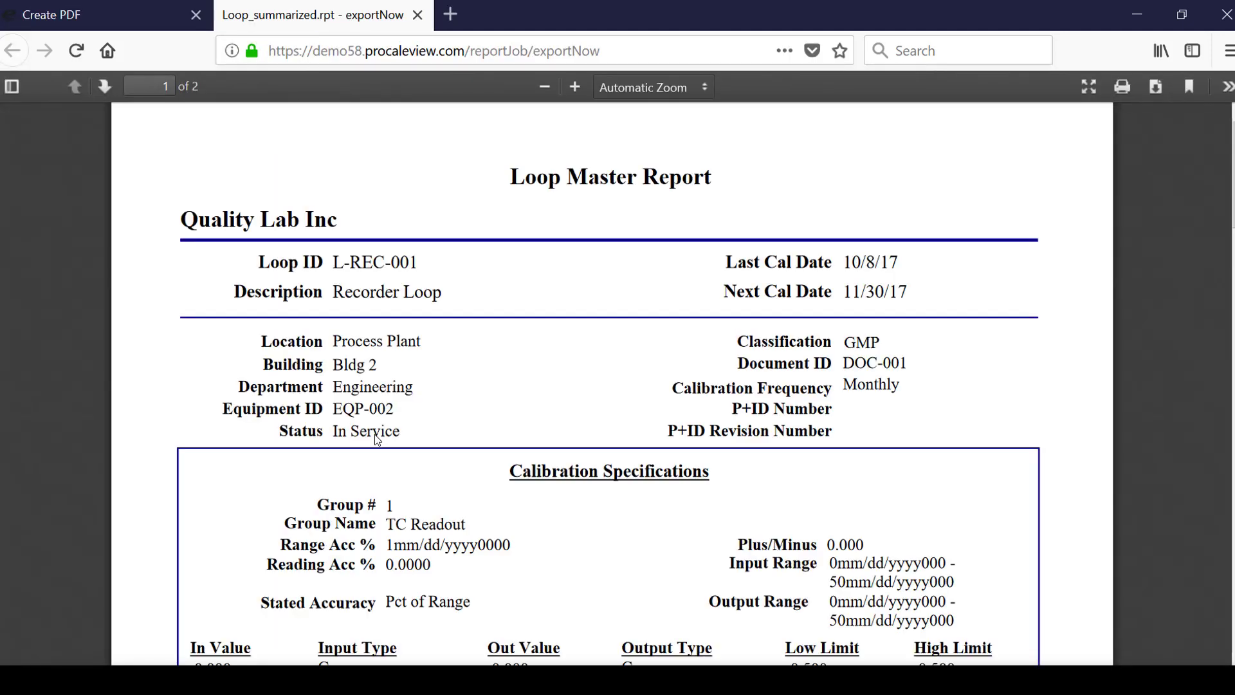
scroll(377, 439, "down", 10)
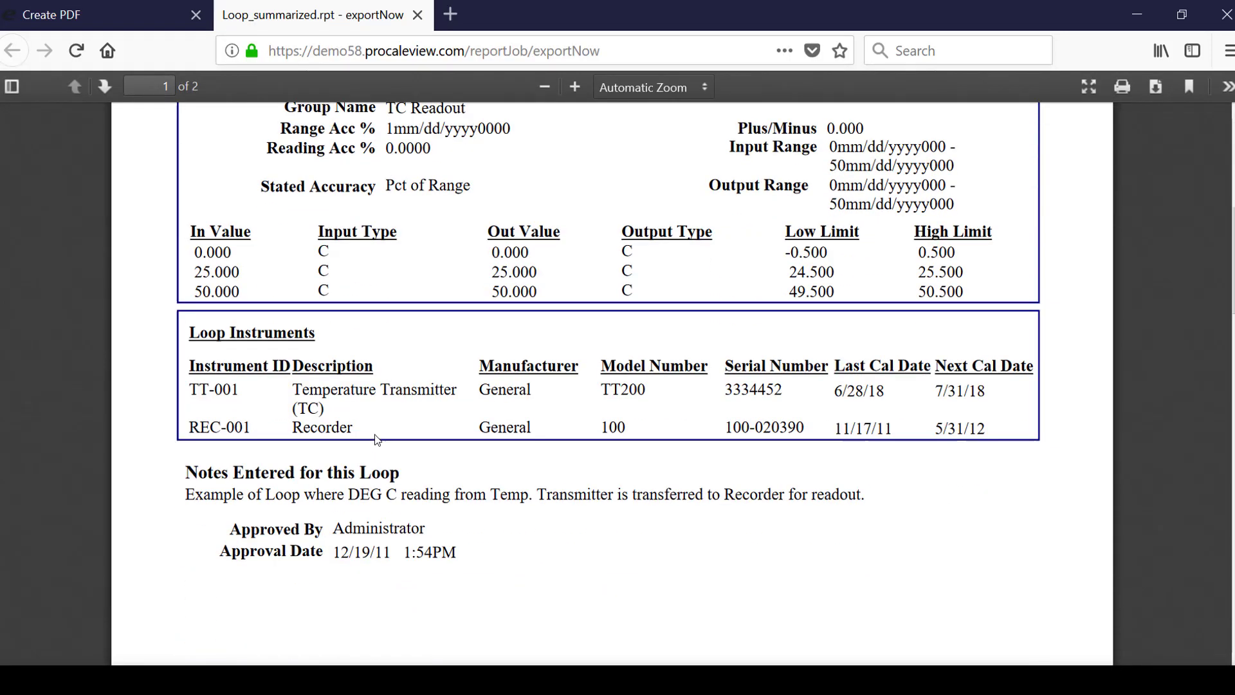
scroll(377, 439, "down", 10)
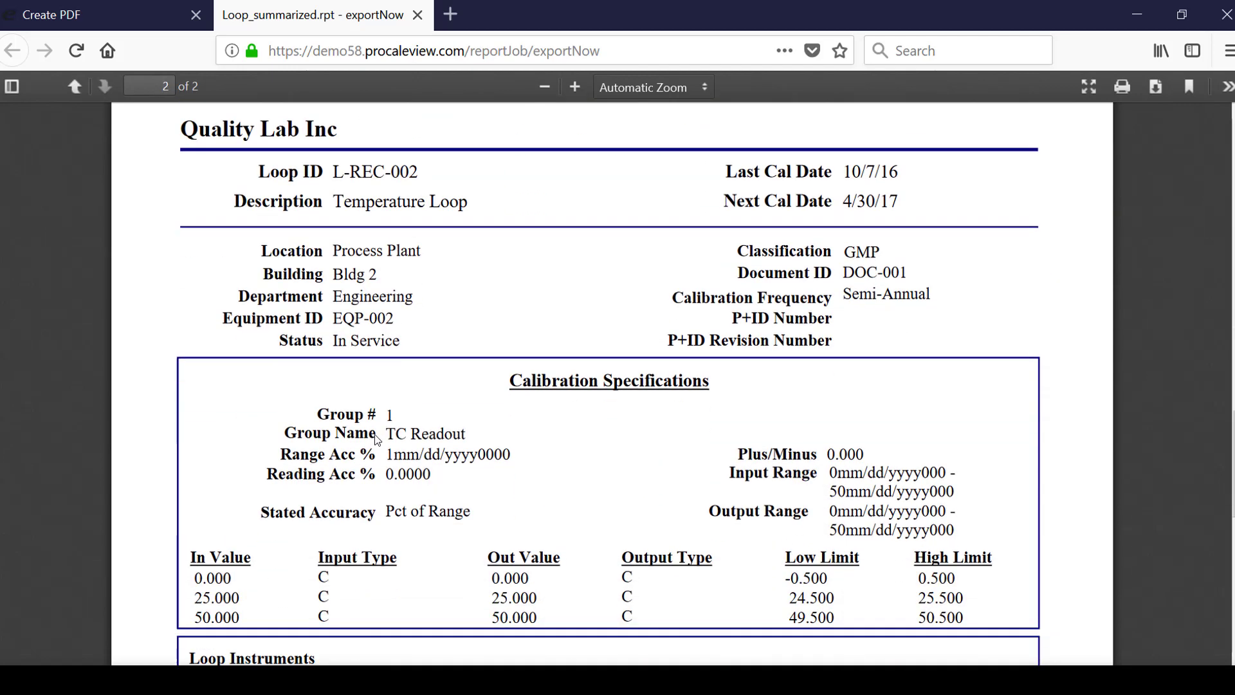
scroll(377, 443, "down", 5)
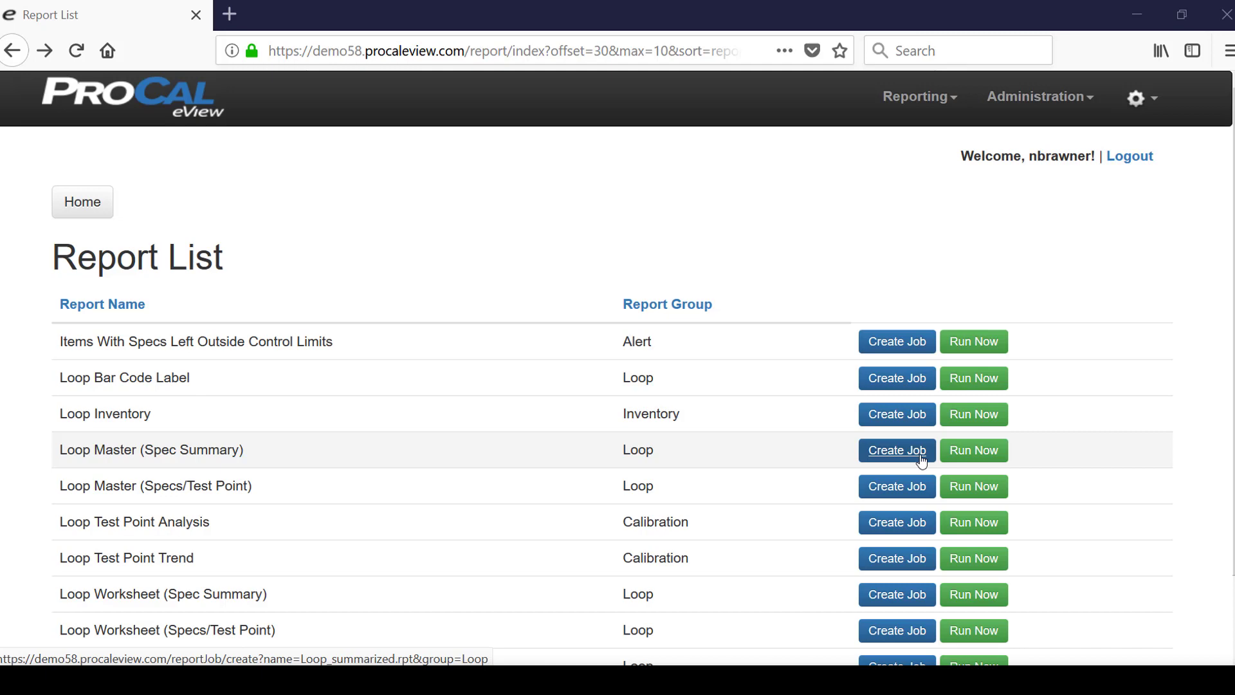
- Create a job for Loop Master (Spec Summary) with a second recipient e-mail and title 'Loop Master Report'
left_click(921, 460)
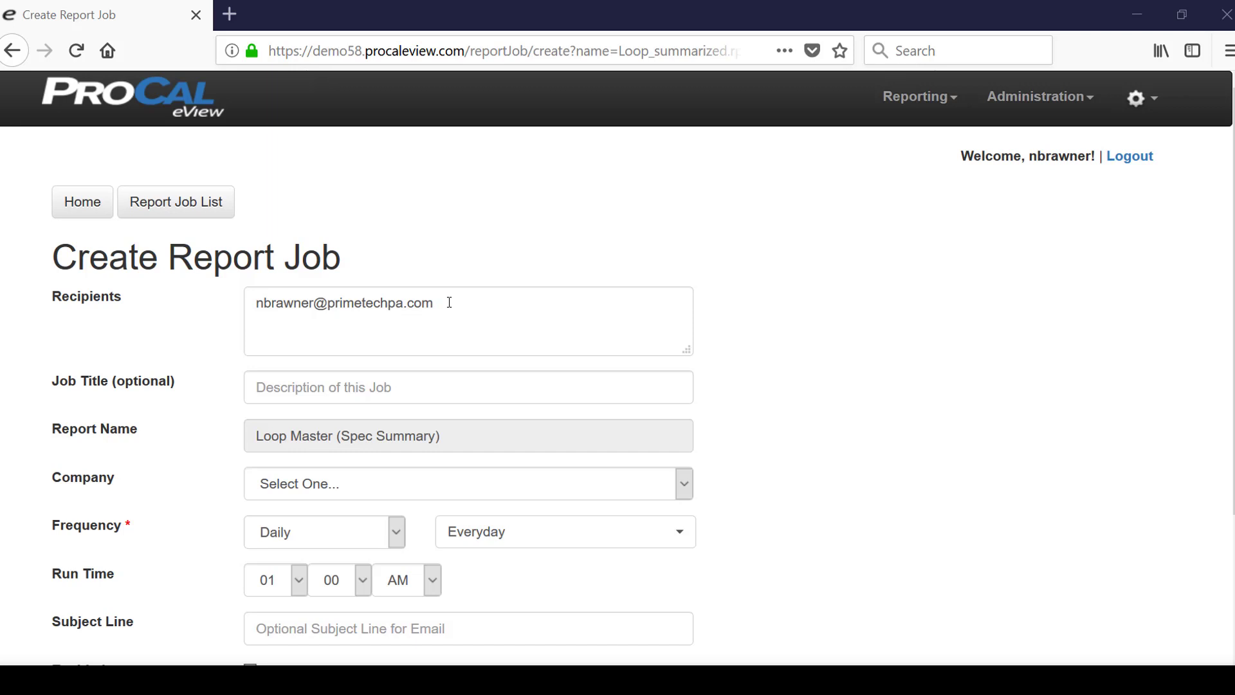
left_click(450, 303)
key("Return")
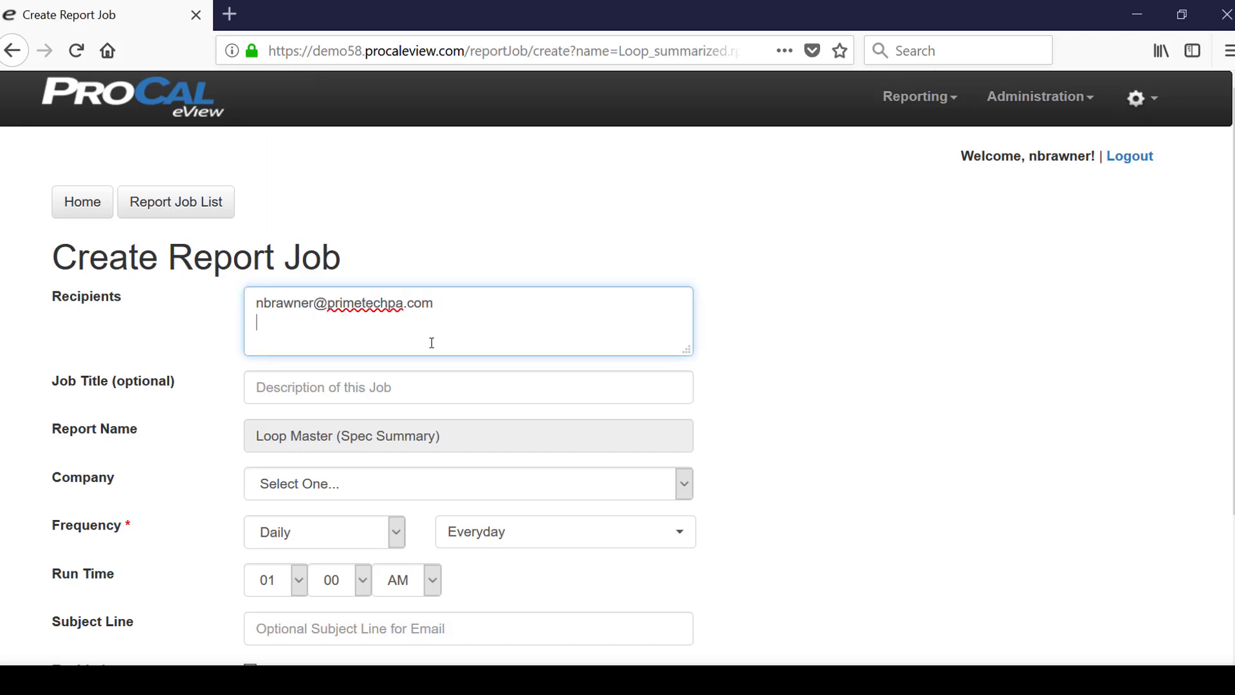
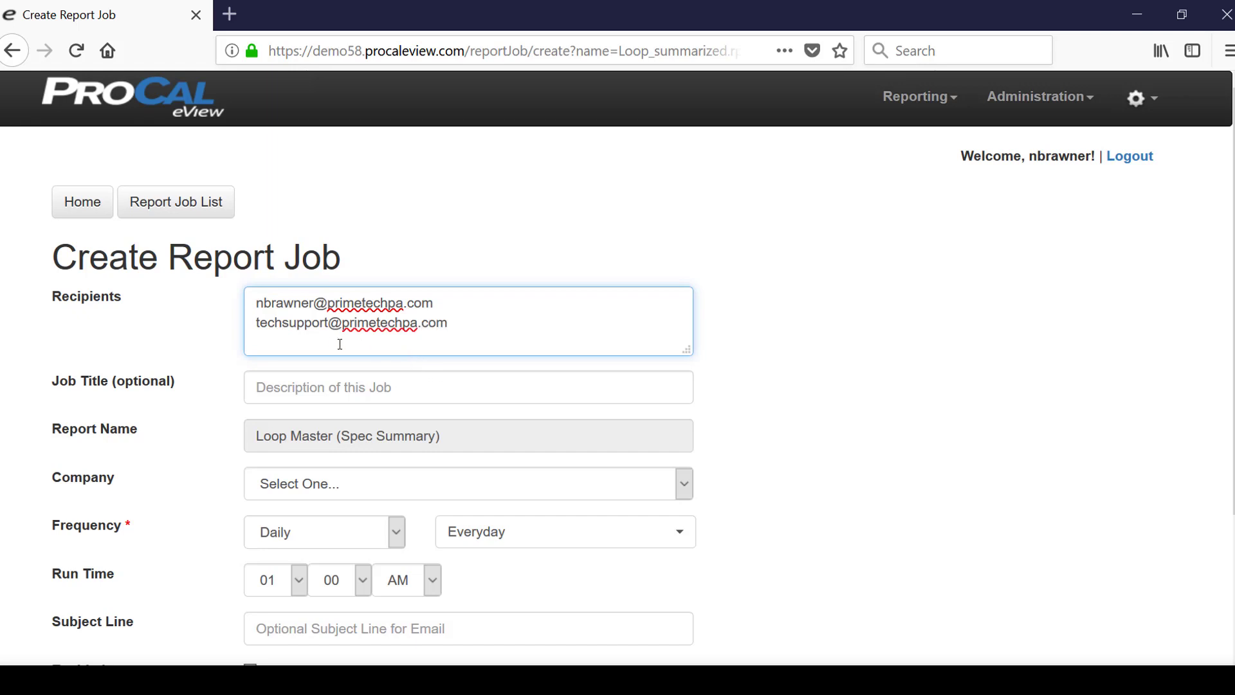
left_click(328, 389)
type("Loo")
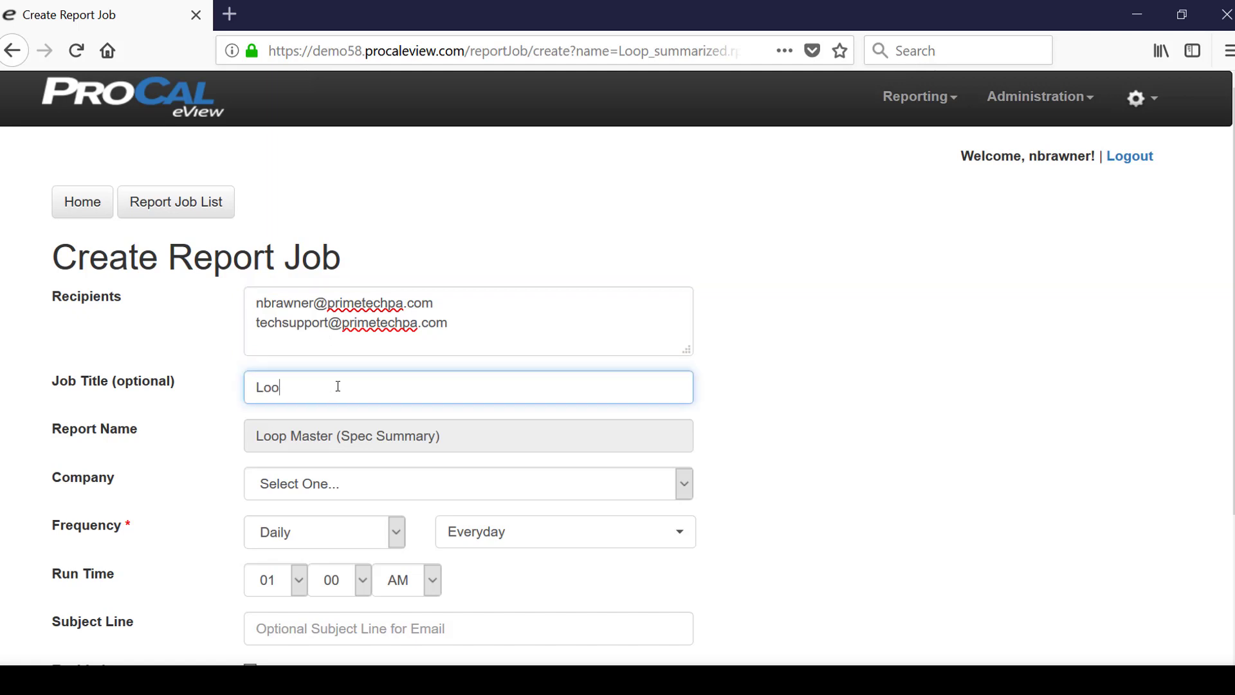
type("p Master Report")
- Set the job's company to Quality Lab Inc and schedule it monthly on the first Monday
left_click(683, 481)
left_click(305, 539)
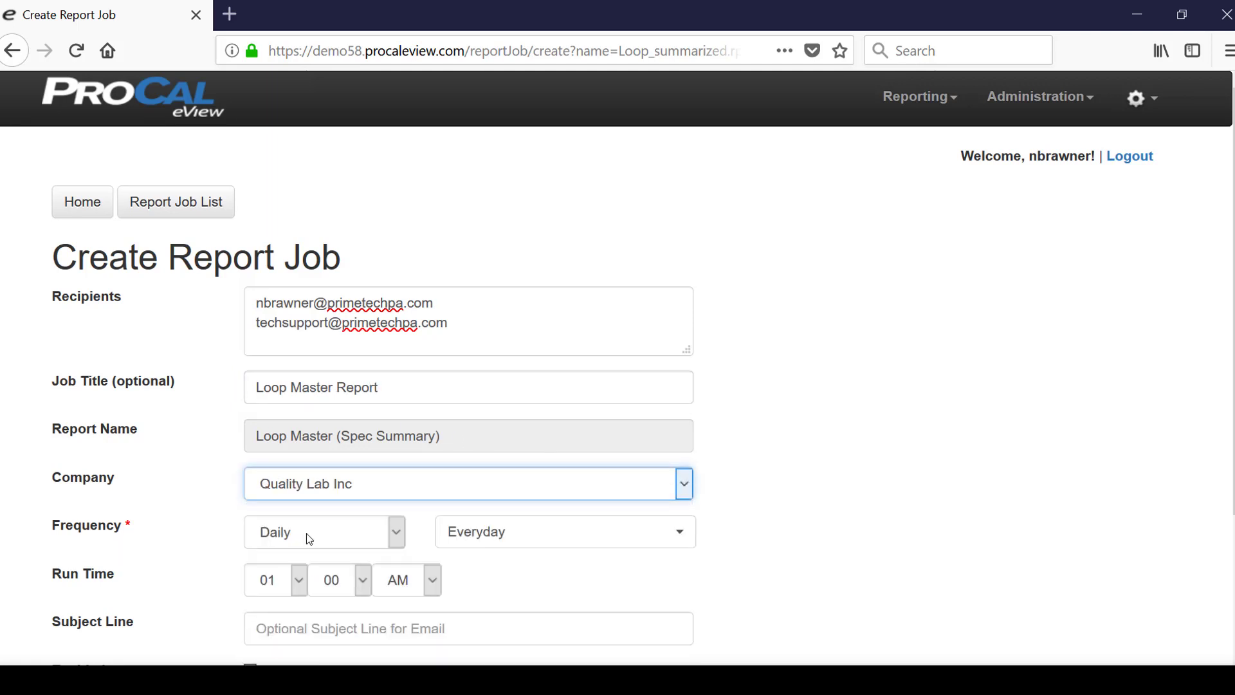
left_click(395, 537)
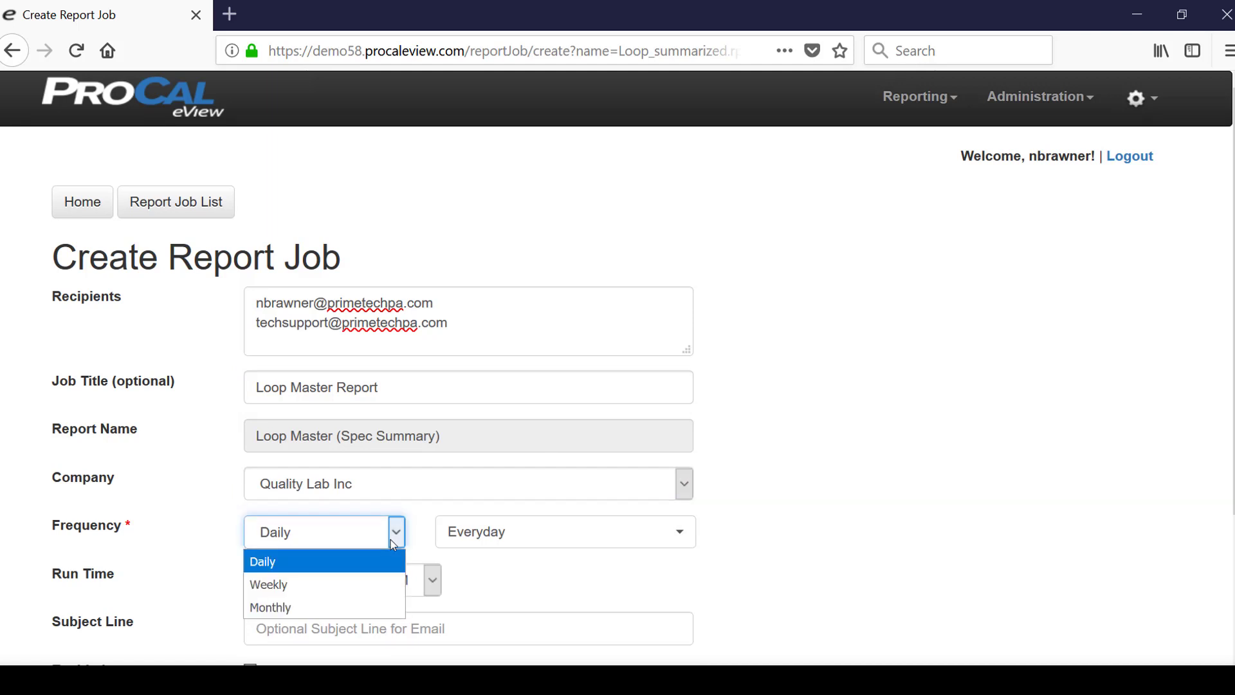
left_click(305, 608)
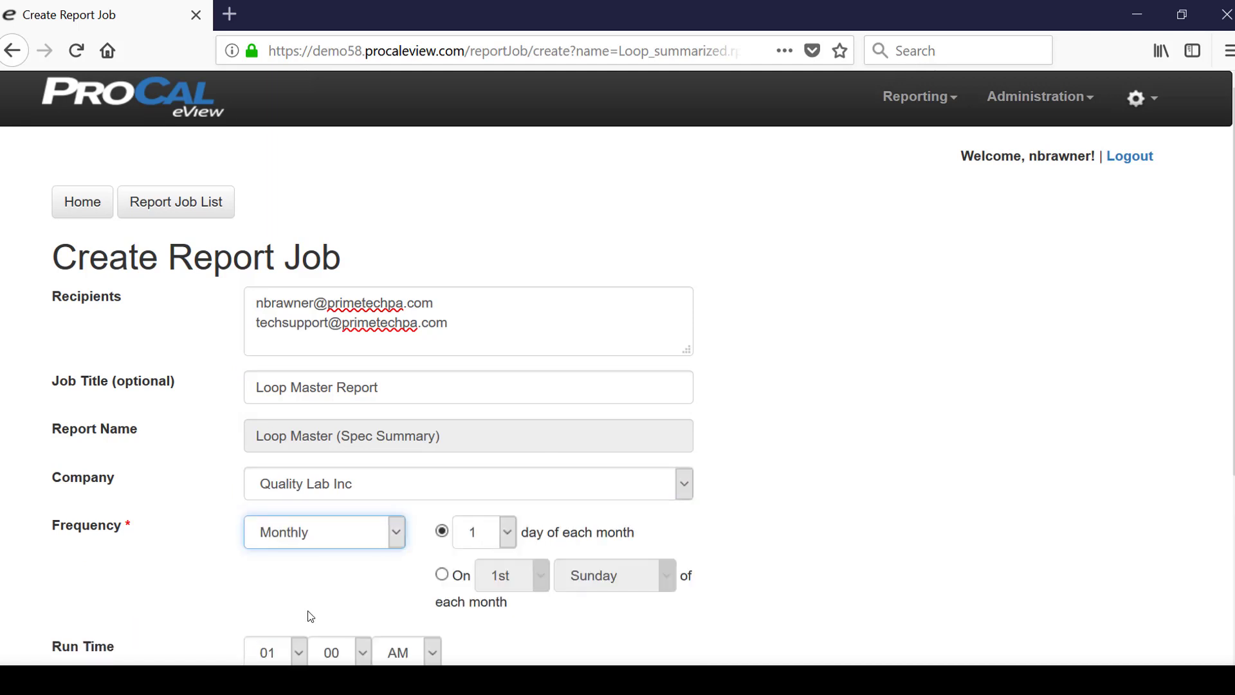
left_click(442, 574)
left_click(667, 585)
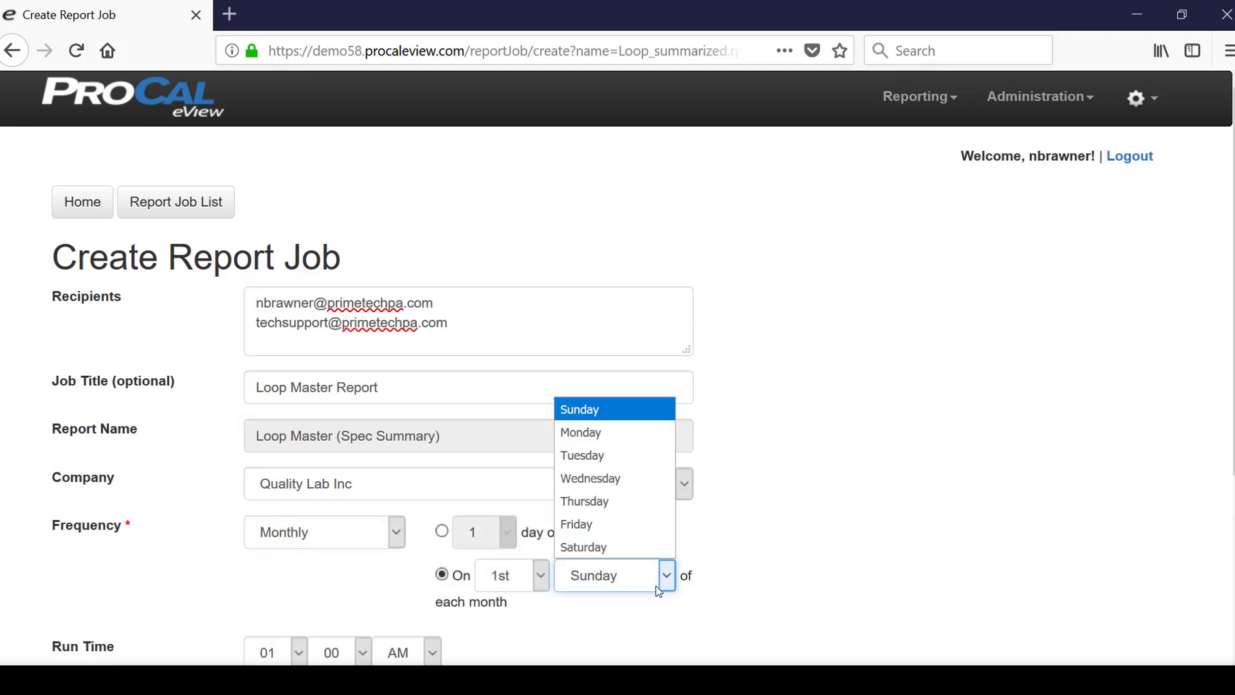
left_click(598, 428)
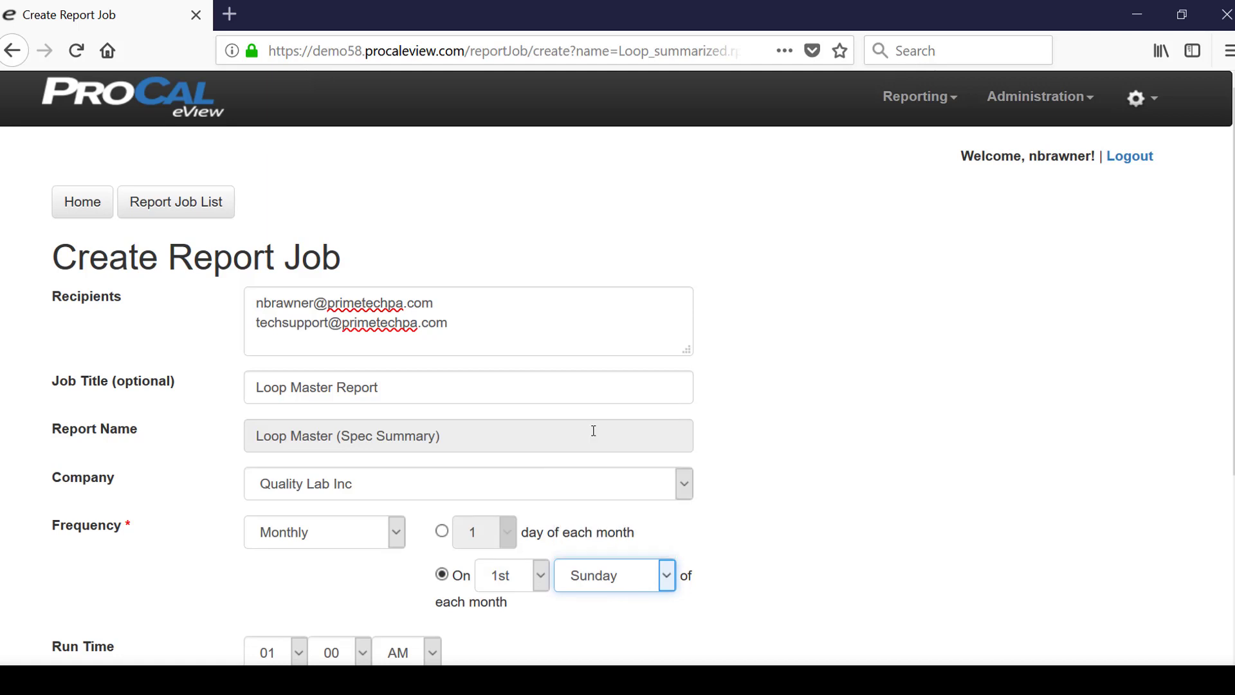
- Enter the e-mail subject 'Loop Master Report', keeping English language and PDF format
scroll(531, 532, "down", 3)
scroll(528, 531, "down", 1)
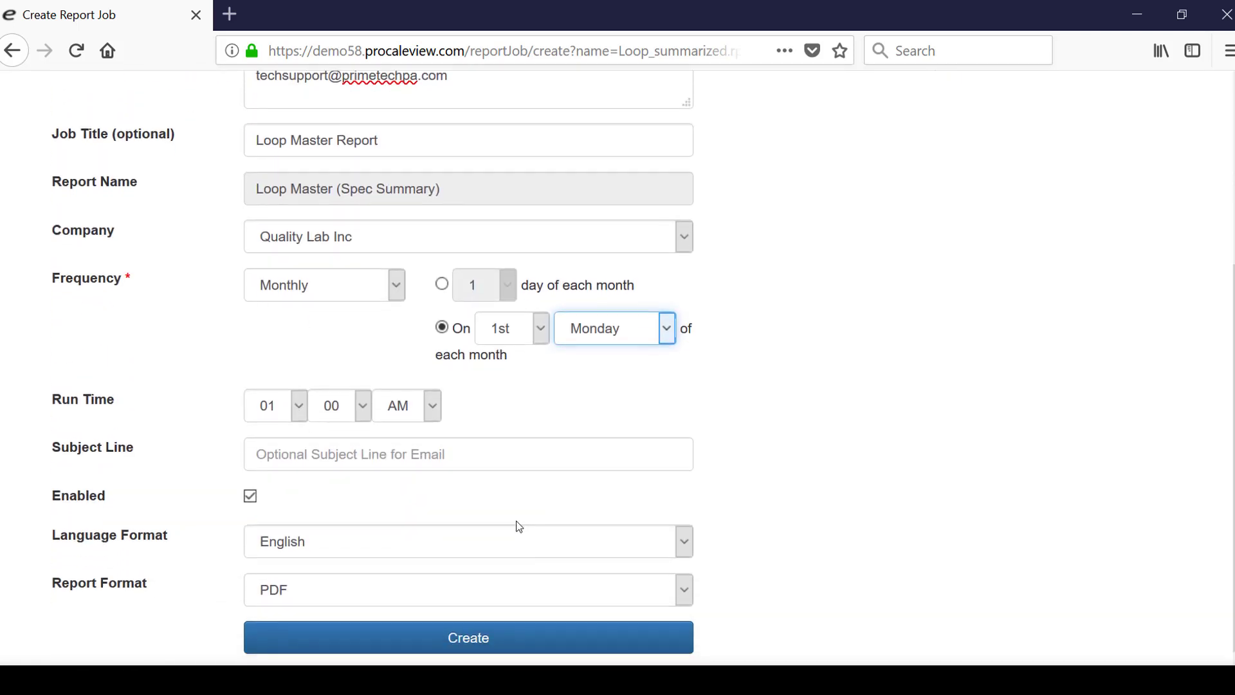
left_click(452, 438)
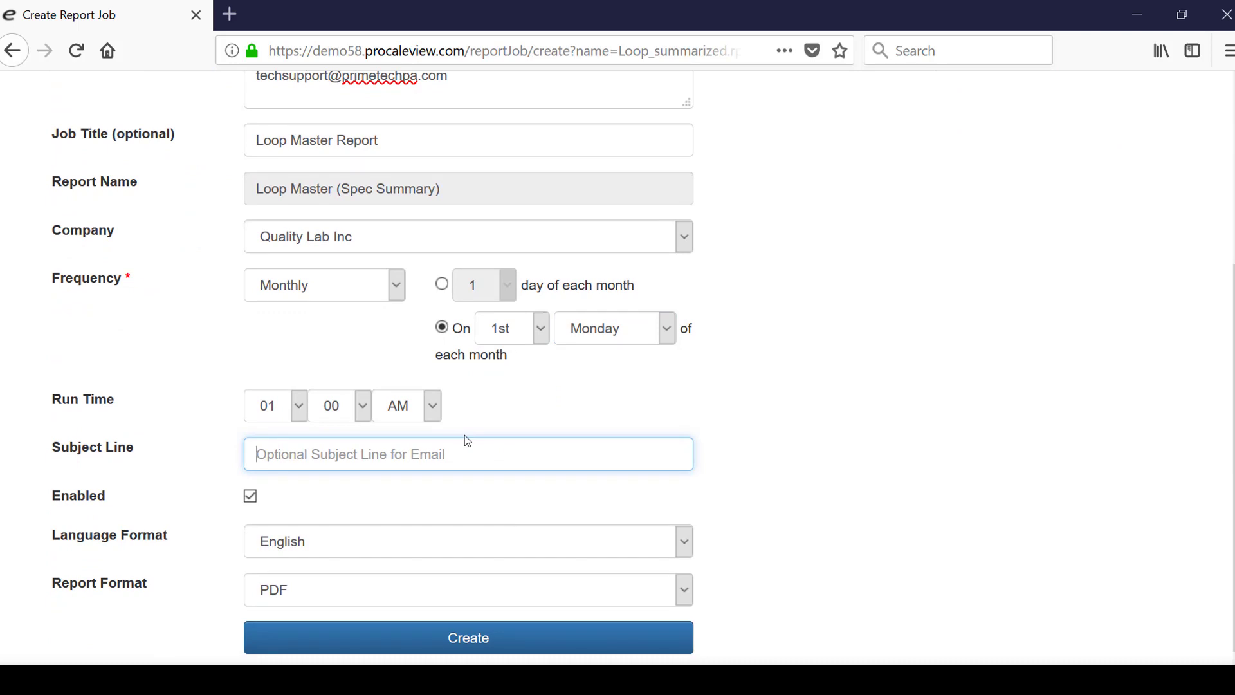
type("Loop Ma")
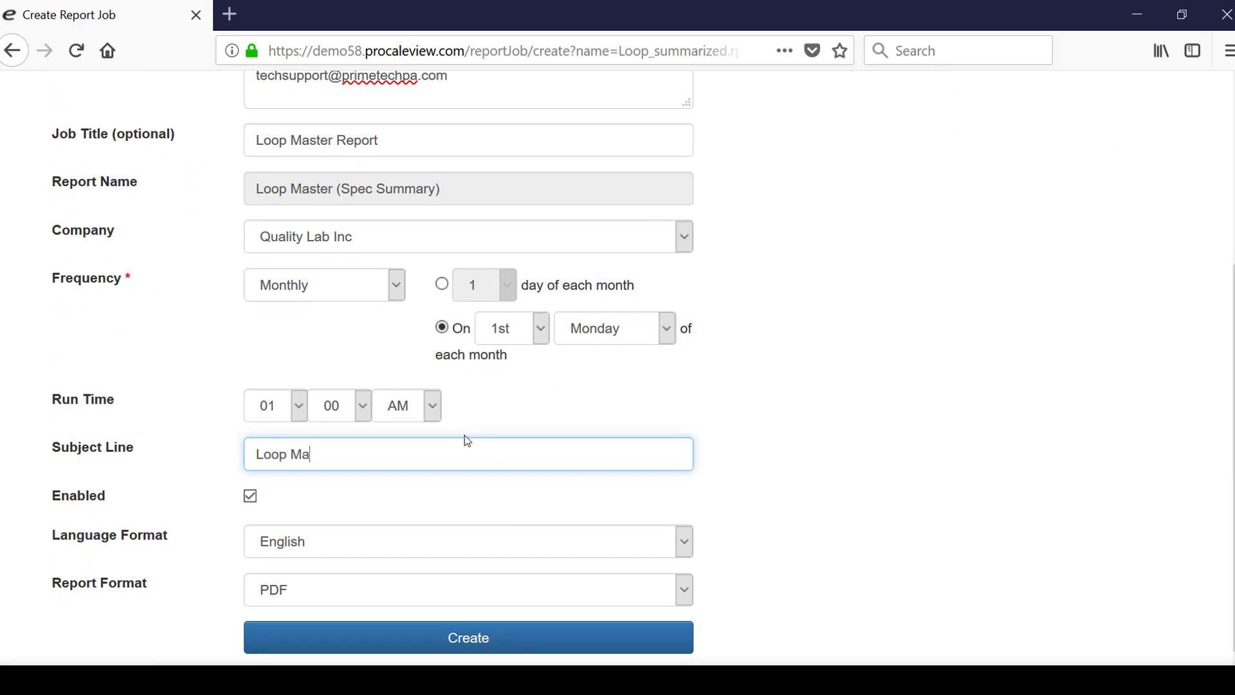
type("ster Report")
left_click(686, 543)
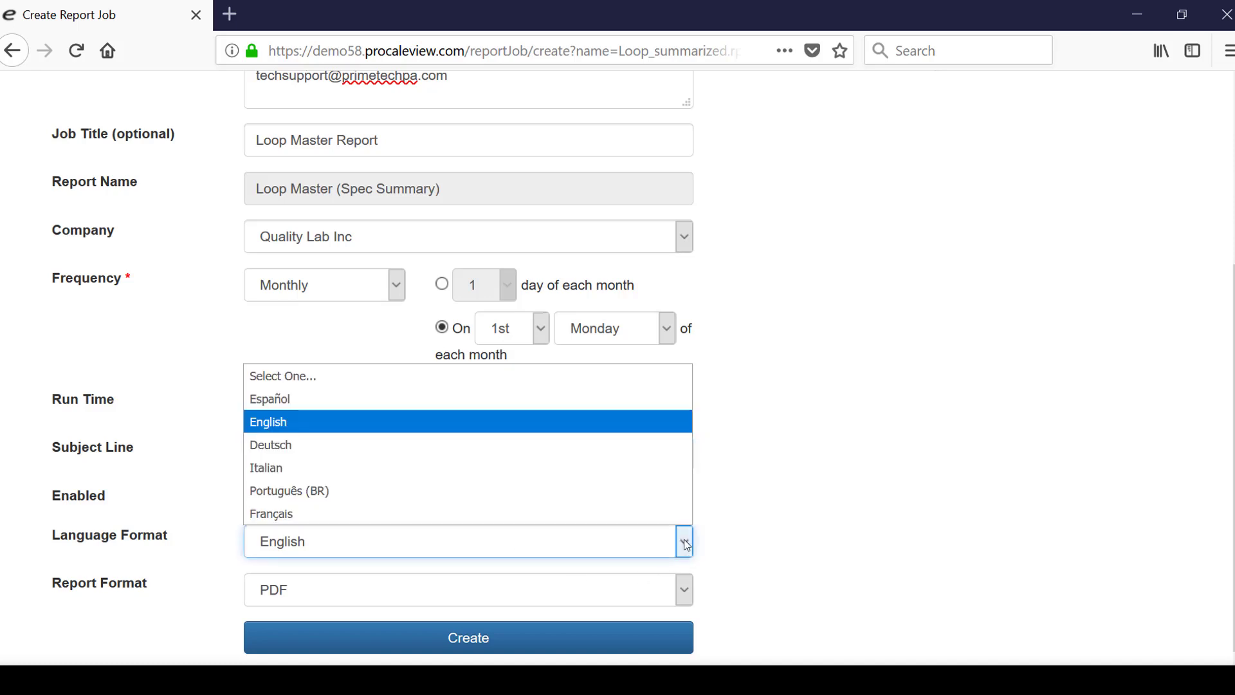
left_click(684, 543)
left_click(685, 590)
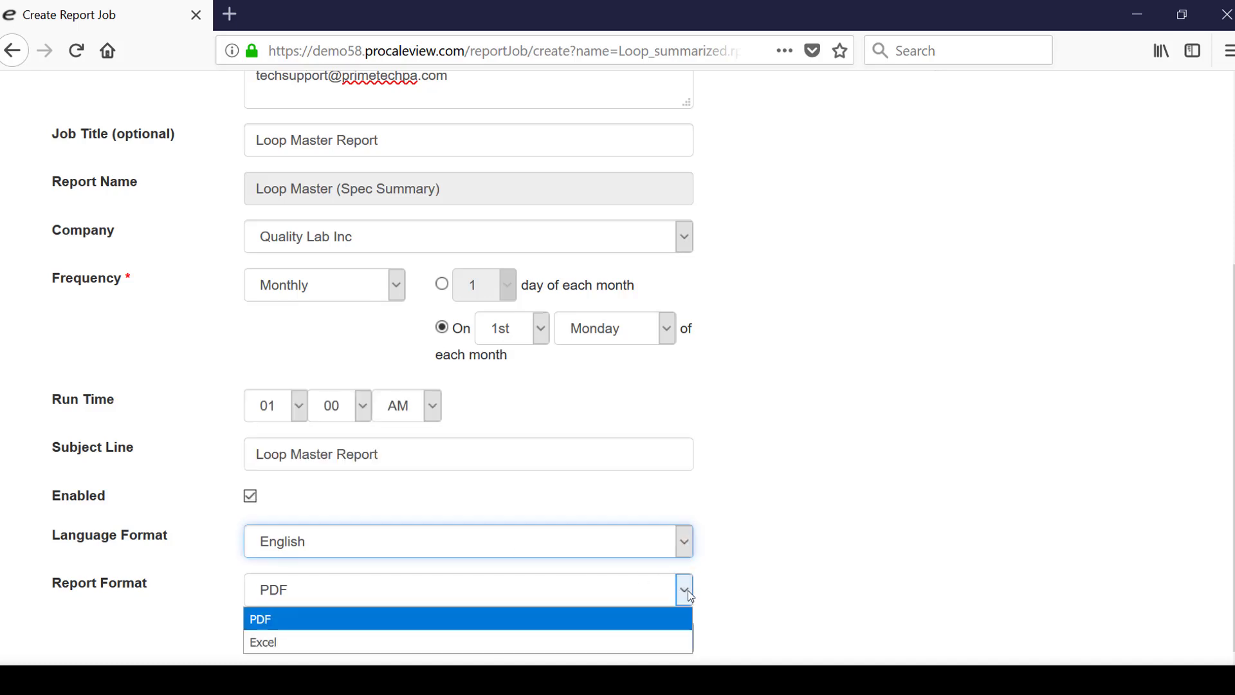
left_click(688, 589)
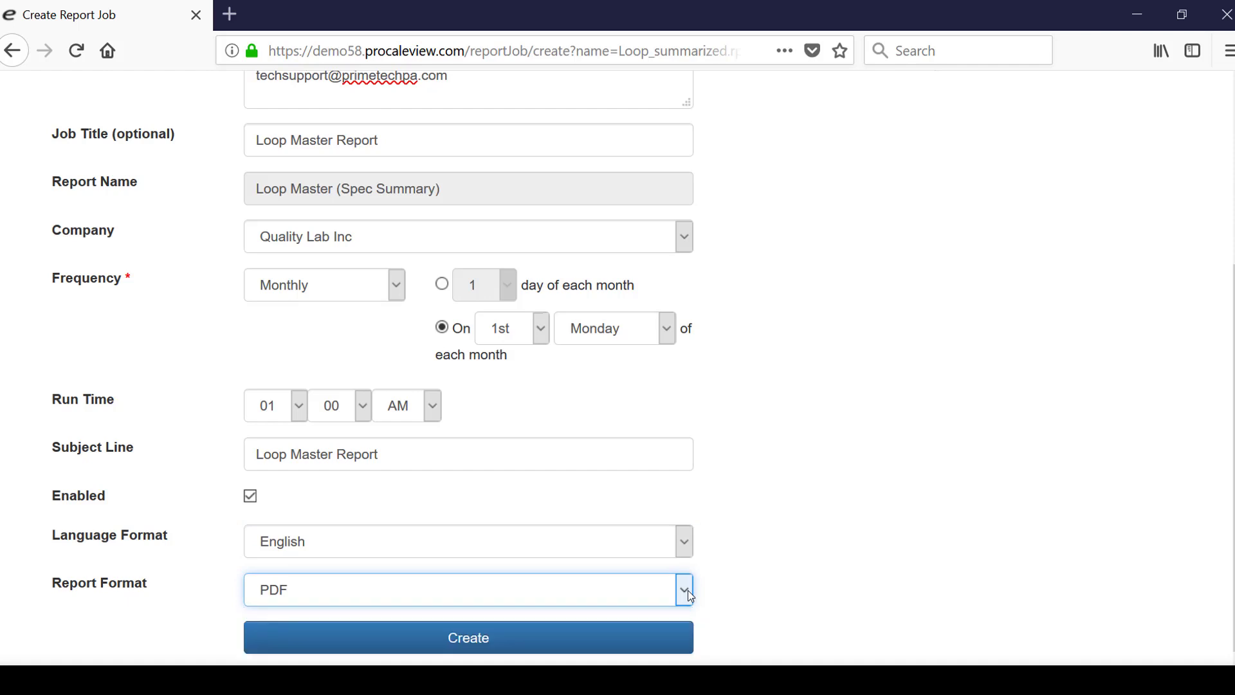
- Save the Loop Master report job
left_click(639, 646)
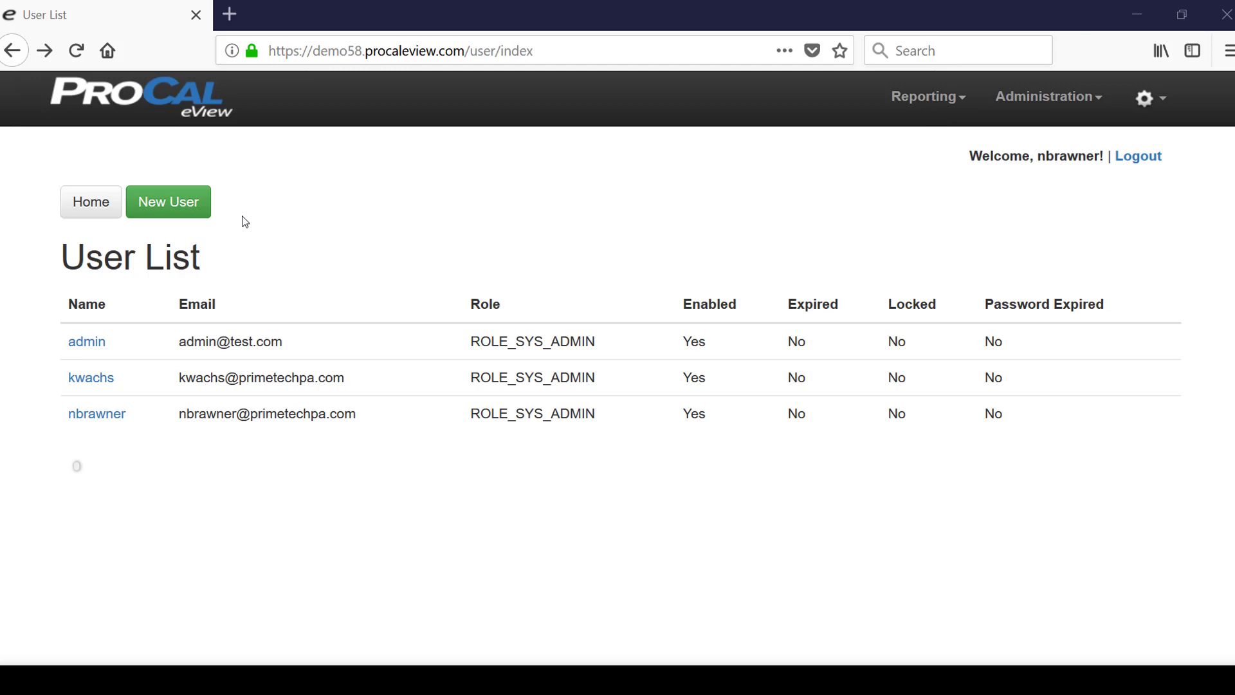
- Start a new user and enter the username, e-mail address, first name and last name
left_click(194, 214)
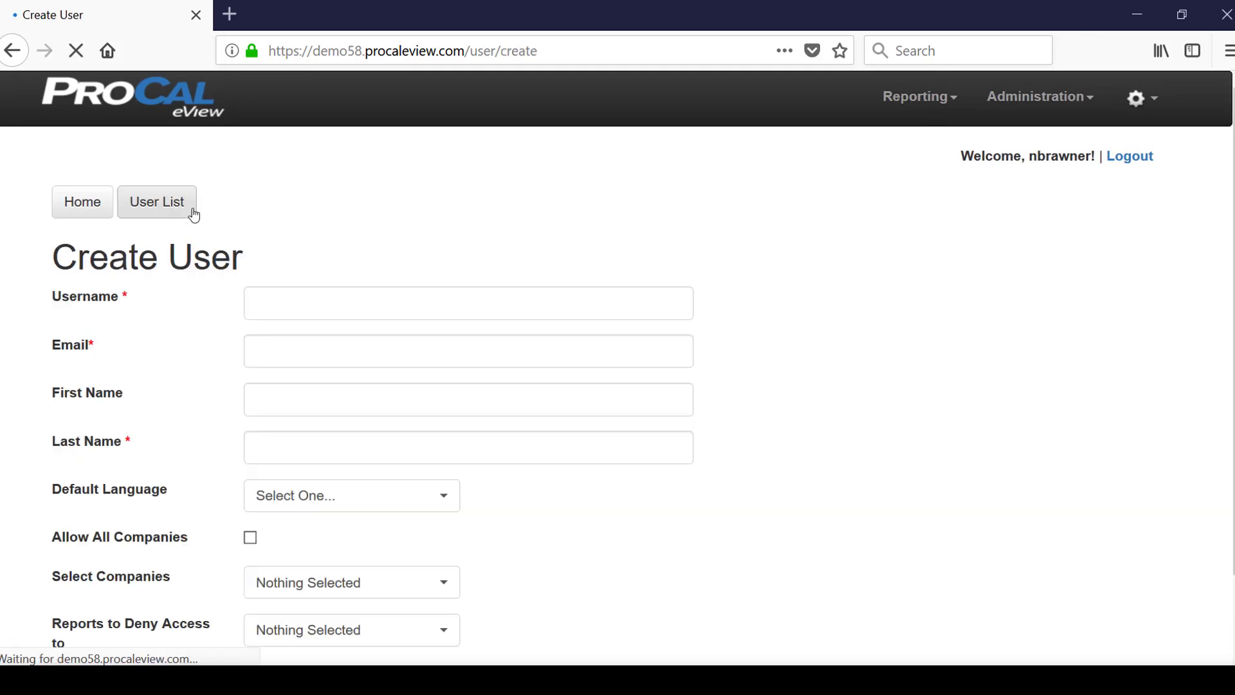
left_click(403, 306)
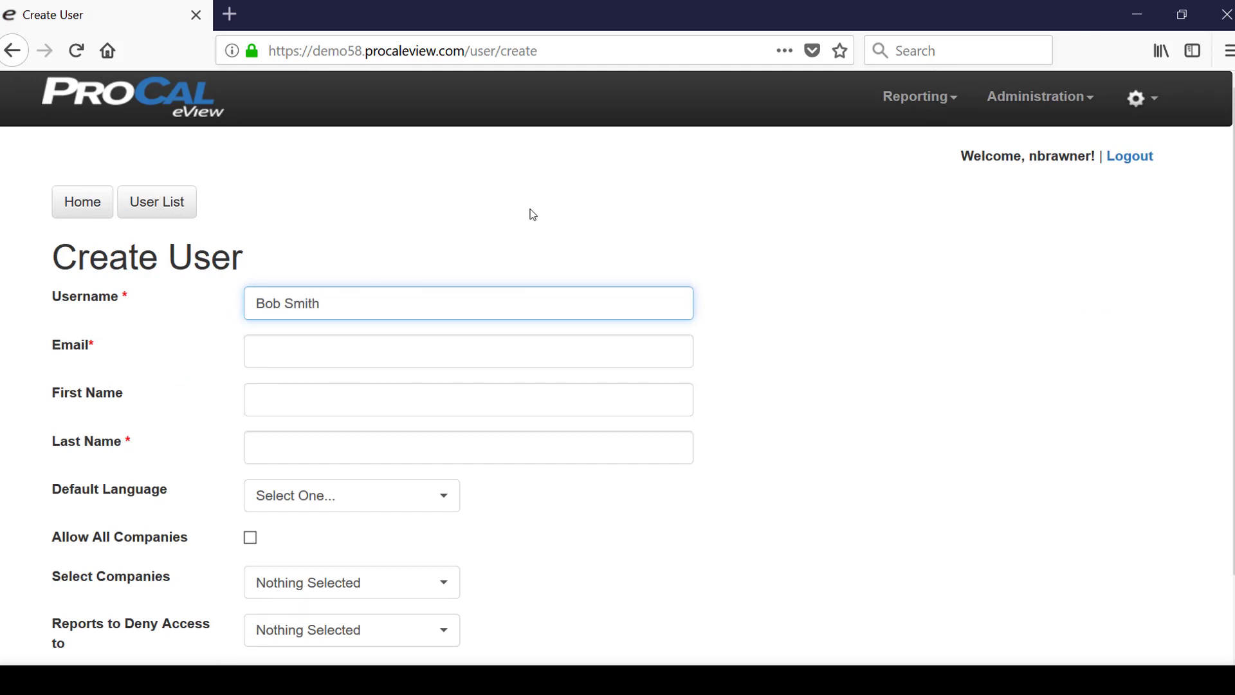
key("Tab")
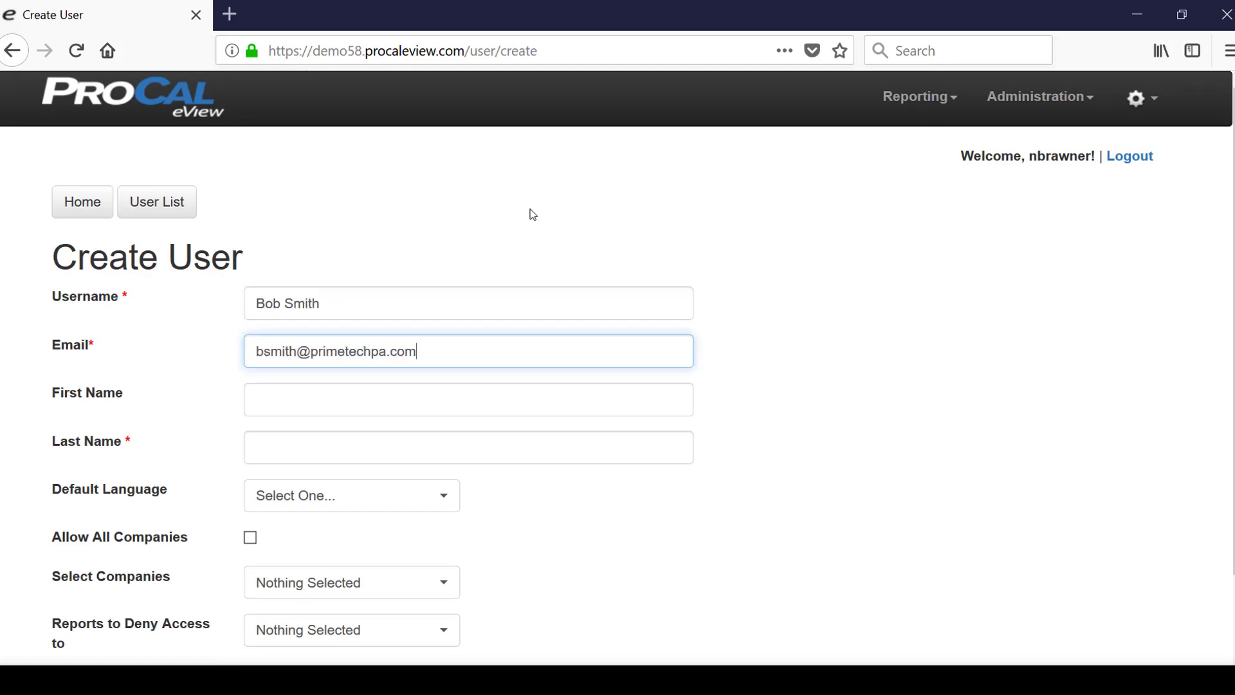
key("Tab")
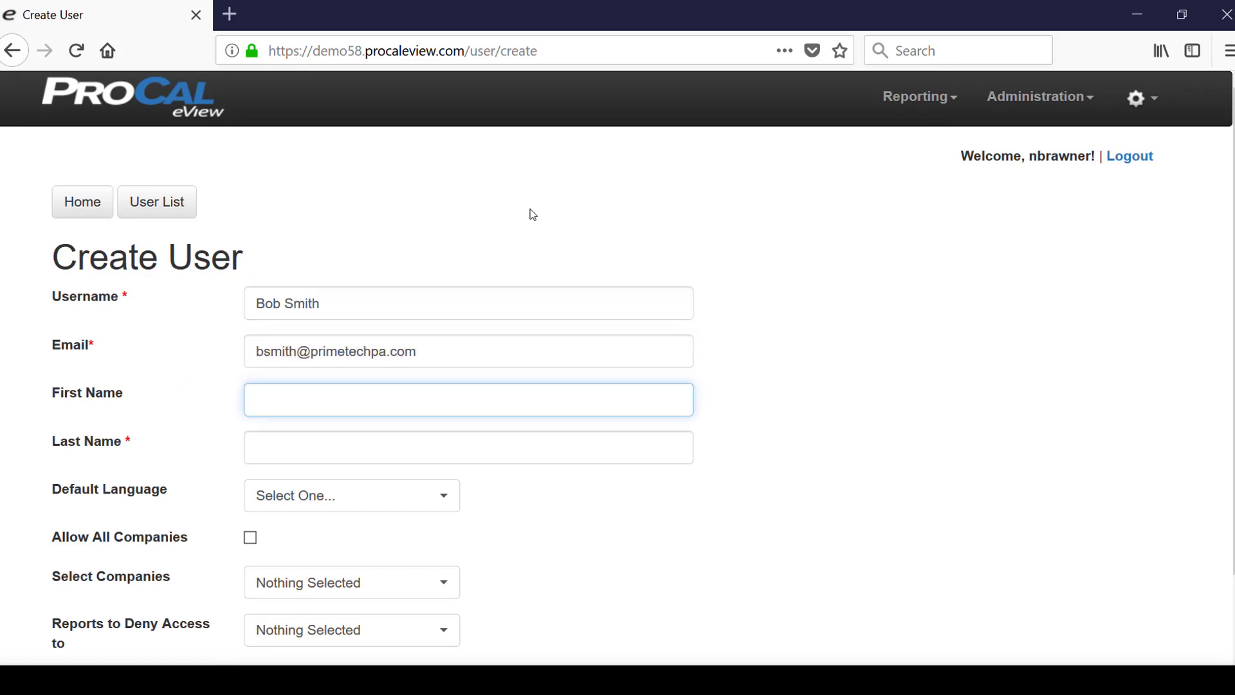
key("Tab")
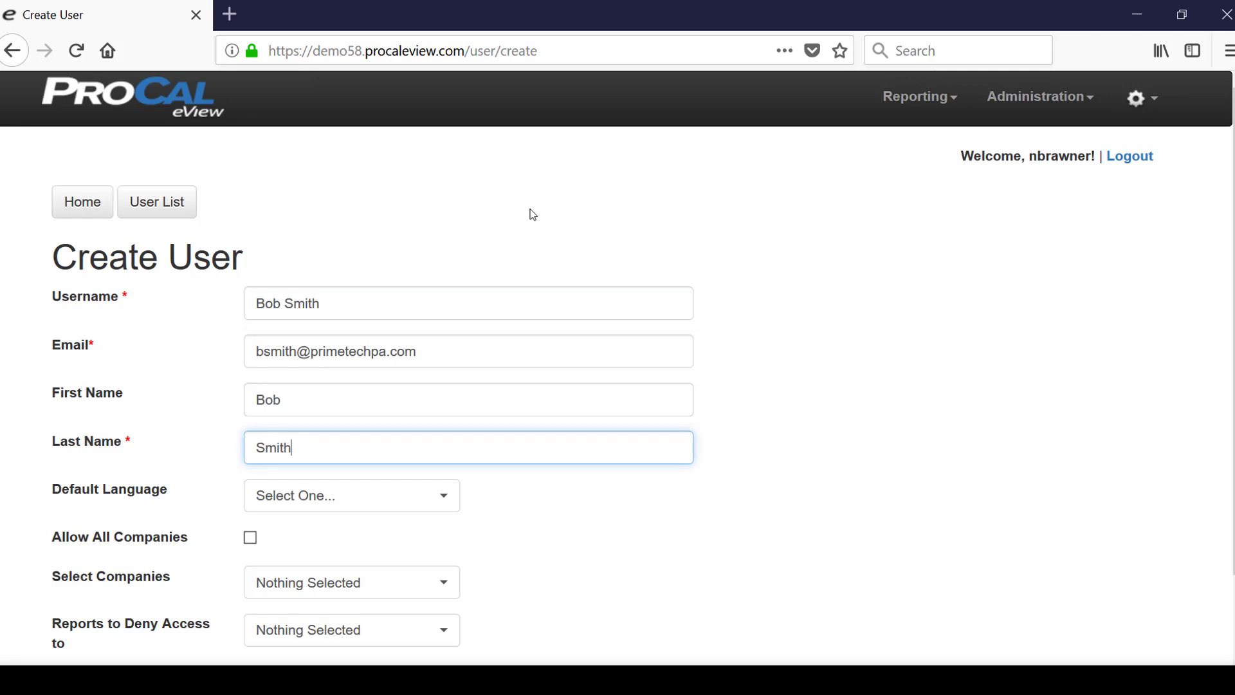
key("Tab")
- Set the default language to English and allow all companies, denying no reports
left_click(427, 501)
left_click(296, 358)
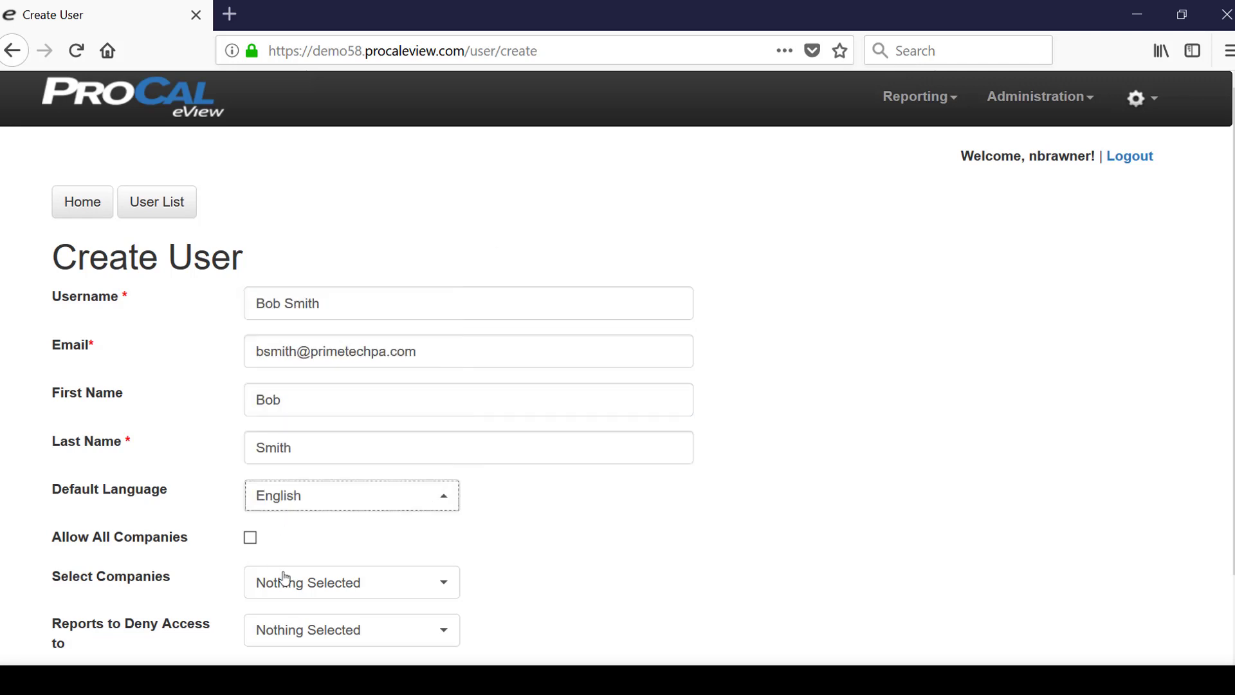
left_click(250, 537)
left_click(443, 636)
left_click(444, 636)
scroll(662, 601, "down", 2)
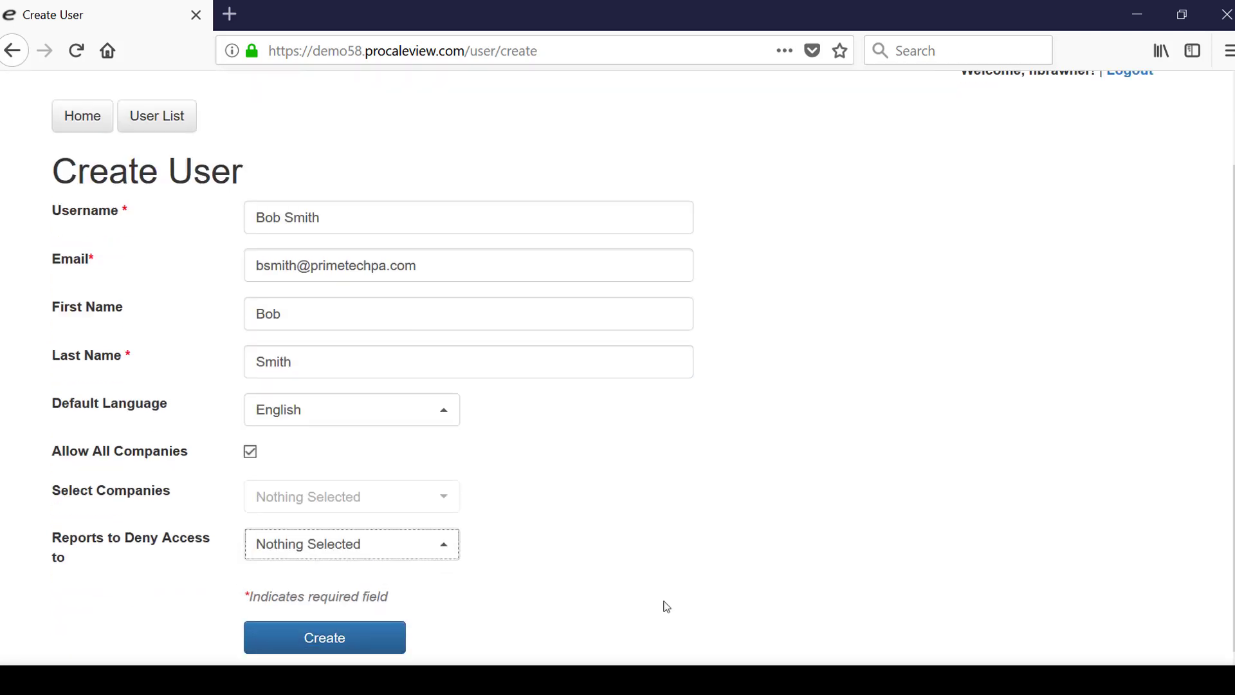
- Submit the Create User form for the new user
left_click(363, 640)
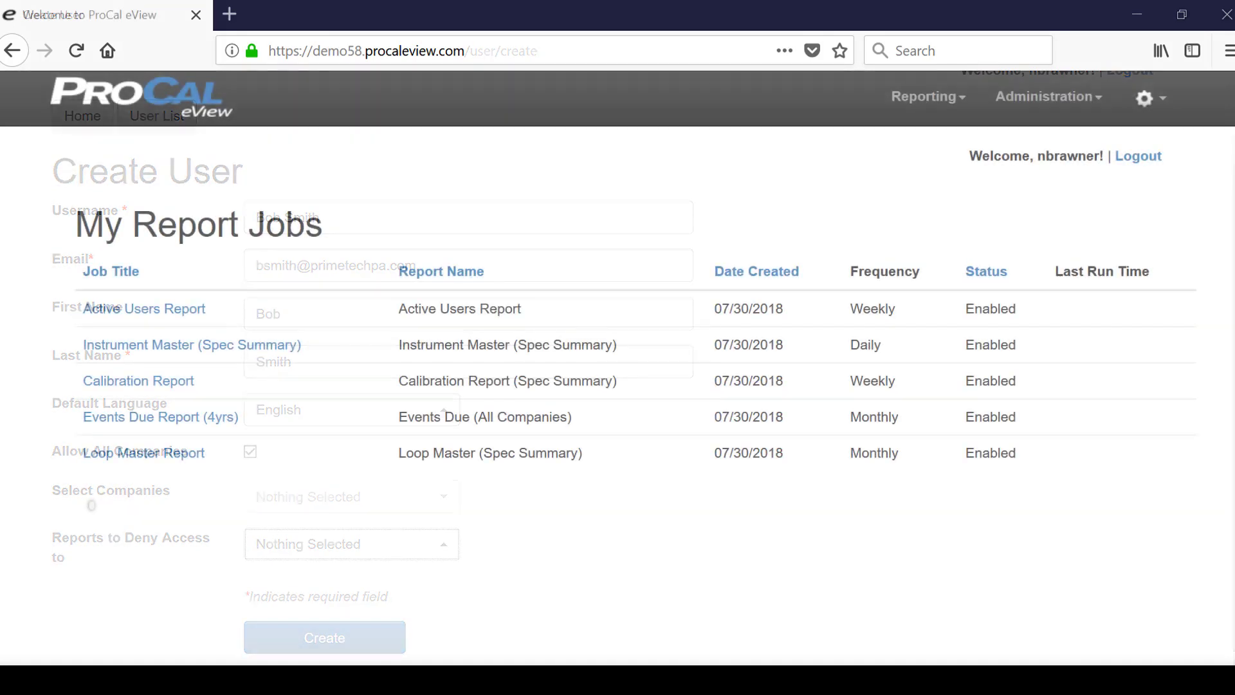